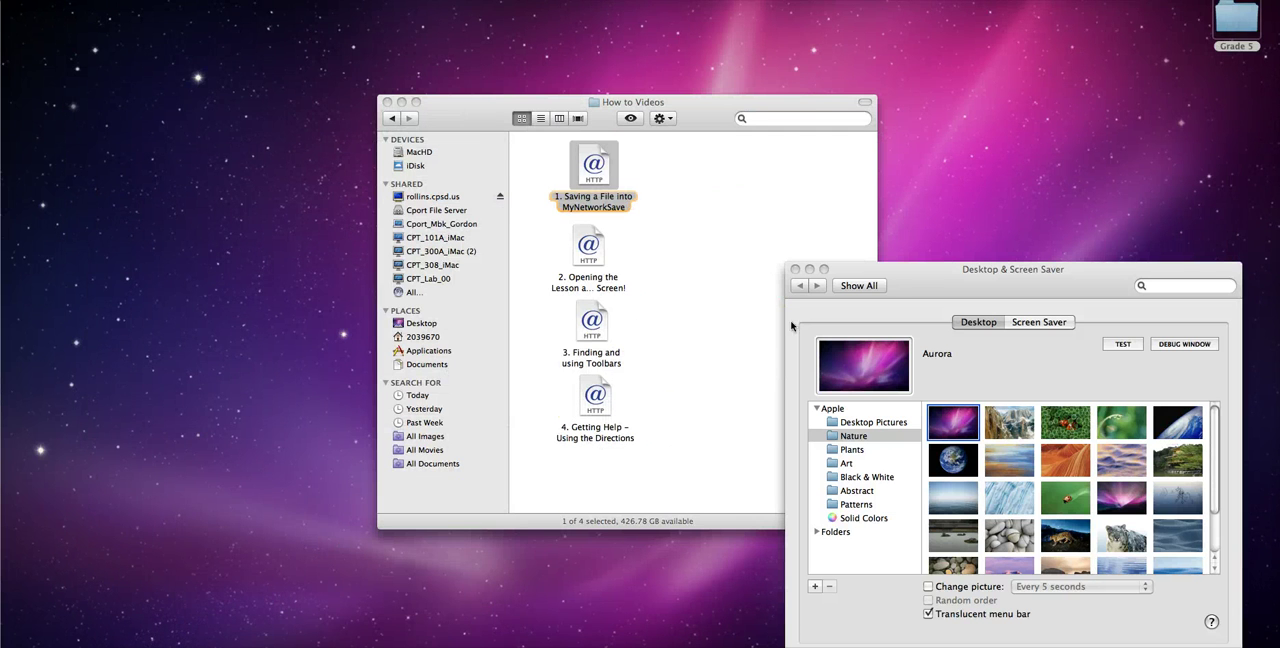
Step: Clear the old search, close Desktop & Screen Saver, and bring up Spotlight search
{"action": "left_click", "coordinate": [809, 269]}
{"action": "type", "text": "desktop s"}
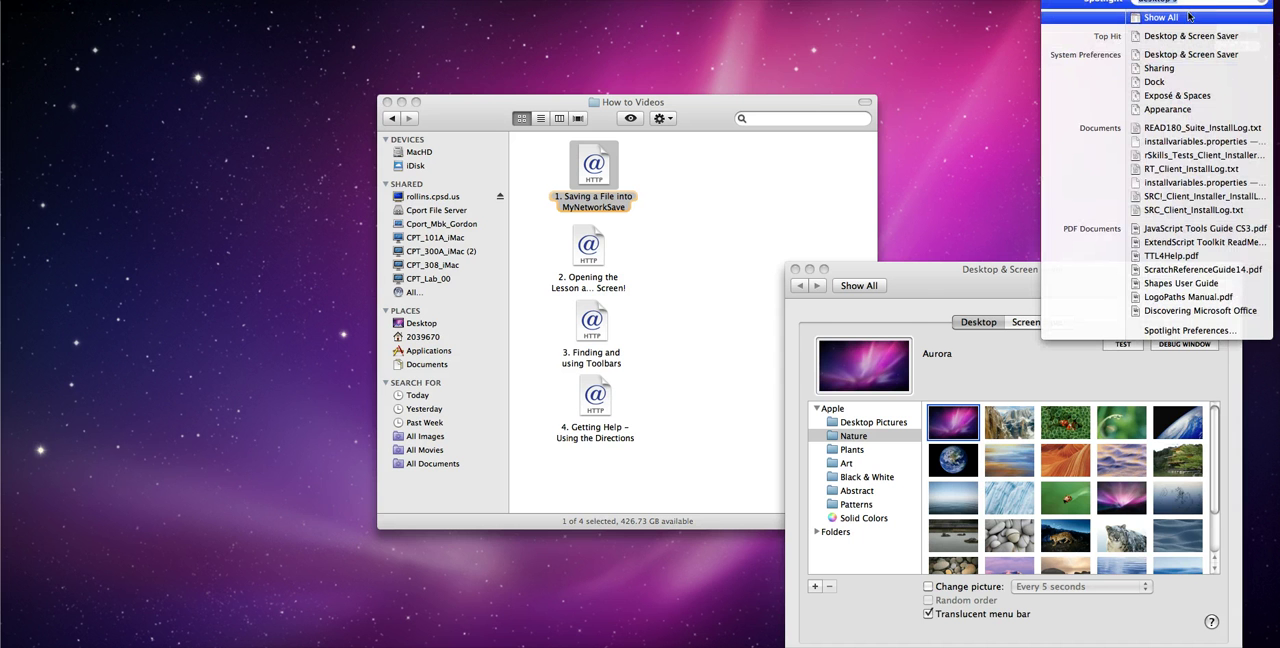
{"action": "key", "text": "BackSpace"}
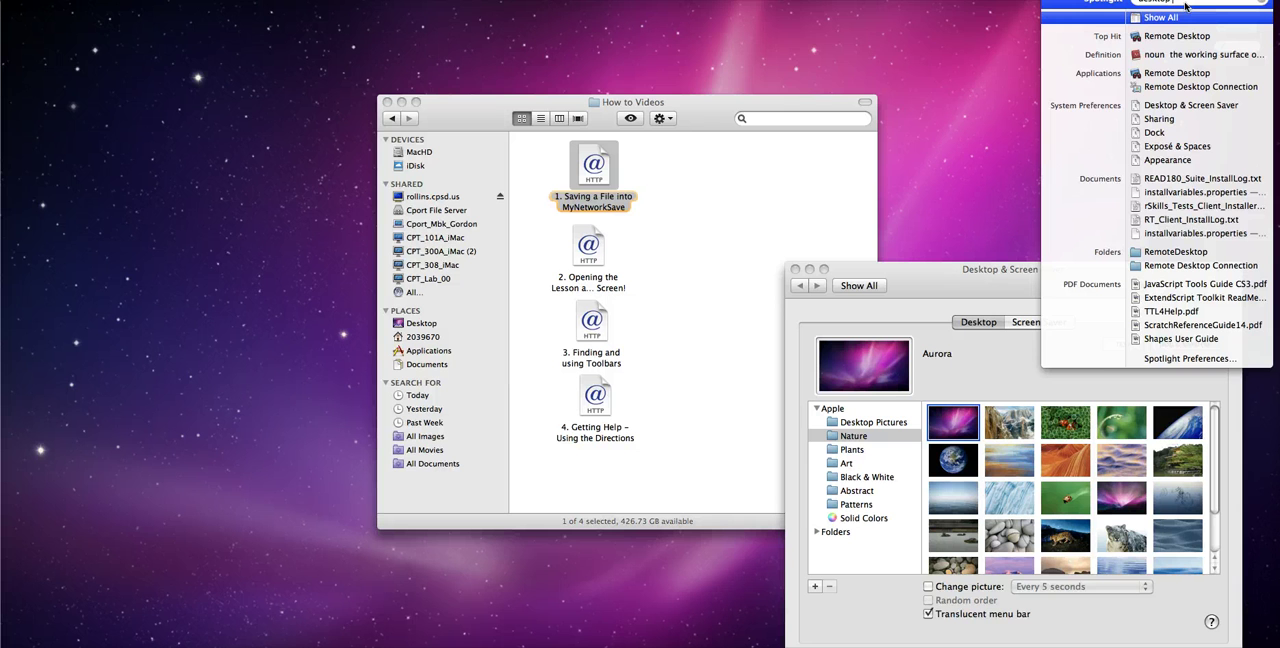
{"action": "type", "text": " s"}
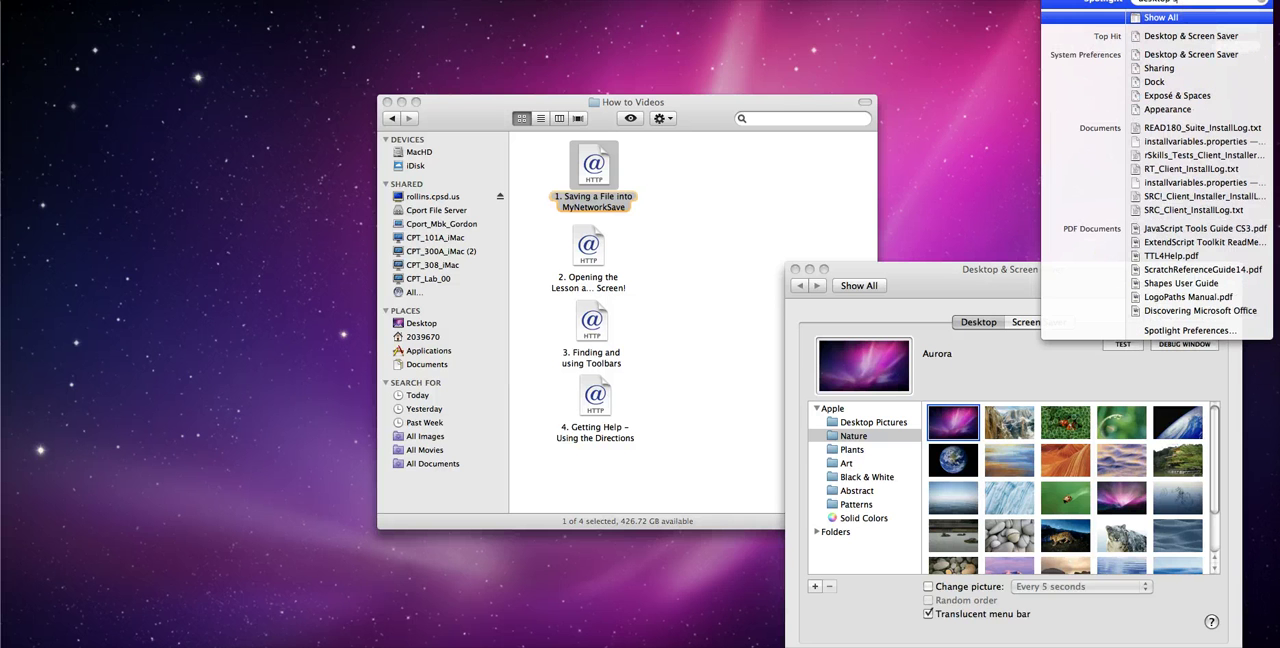
{"action": "key", "text": "BackSpace"}
{"action": "key", "text": "BackSpace"}
{"action": "key", "text": "BackSpace"}
{"action": "key", "text": "BackSpace"}
{"action": "key", "text": "BackSpace"}
{"action": "key", "text": "BackSpace"}
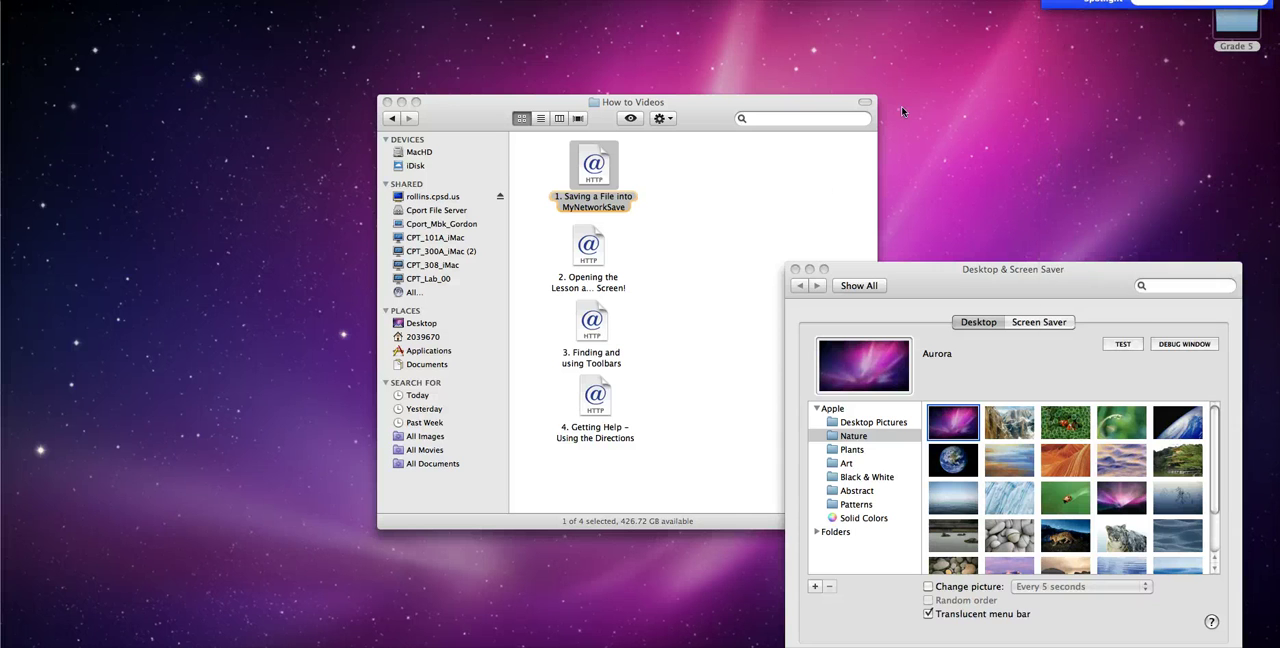
{"action": "left_click", "coordinate": [796, 270]}
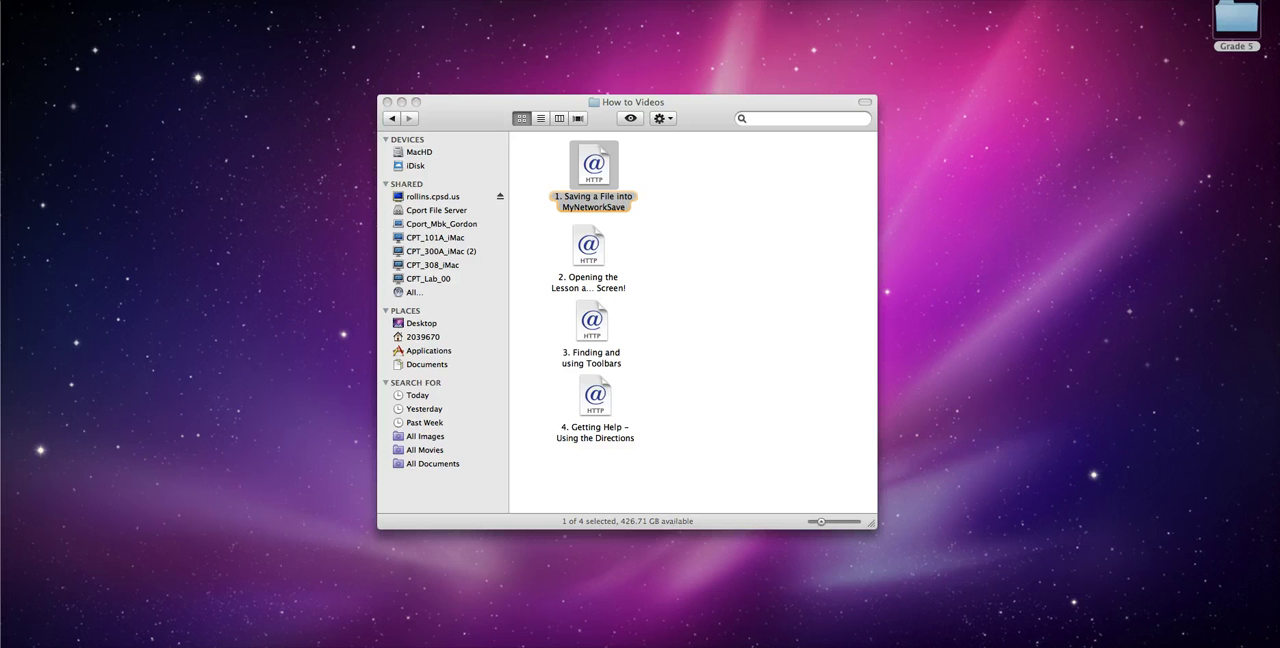
{"action": "key", "text": "super+space"}
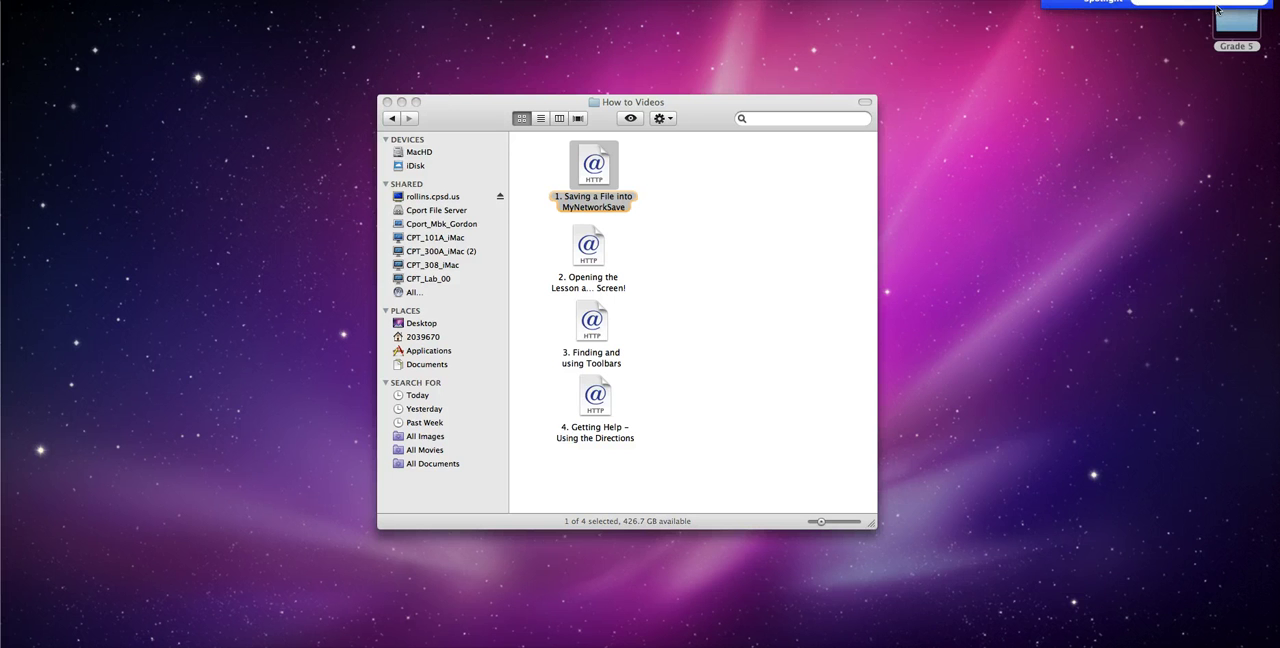
{"action": "type", "text": "desk"}
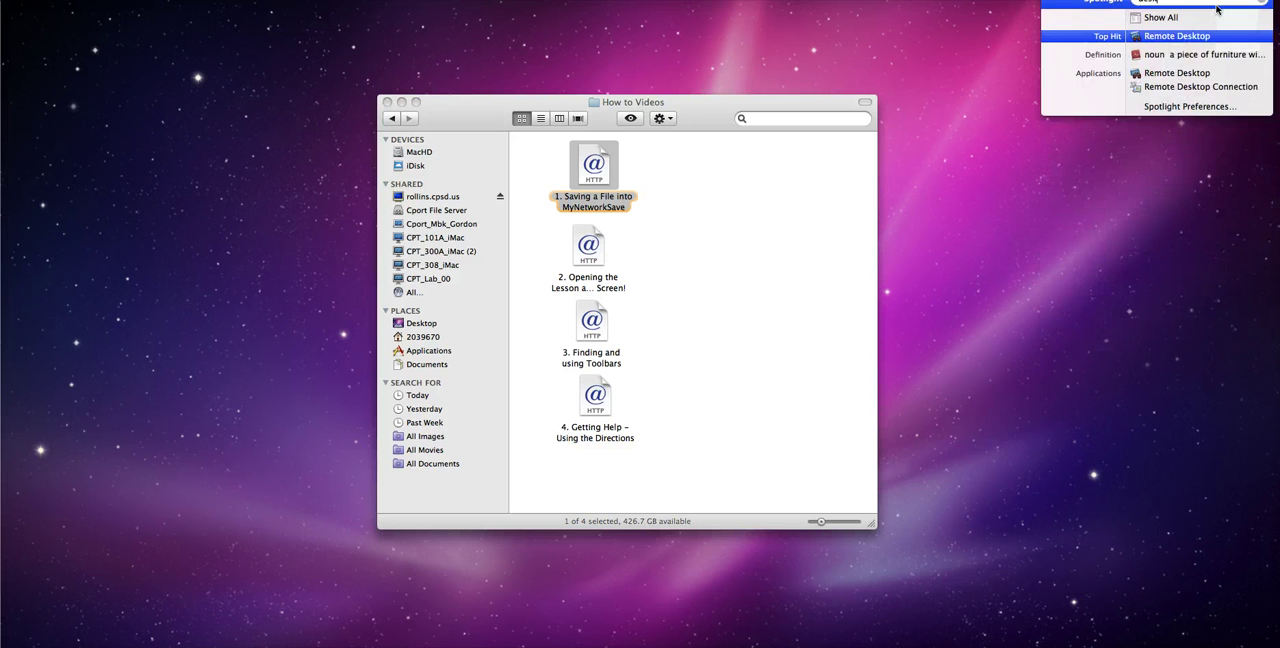
{"action": "type", "text": "top"}
{"action": "type", "text": " s"}
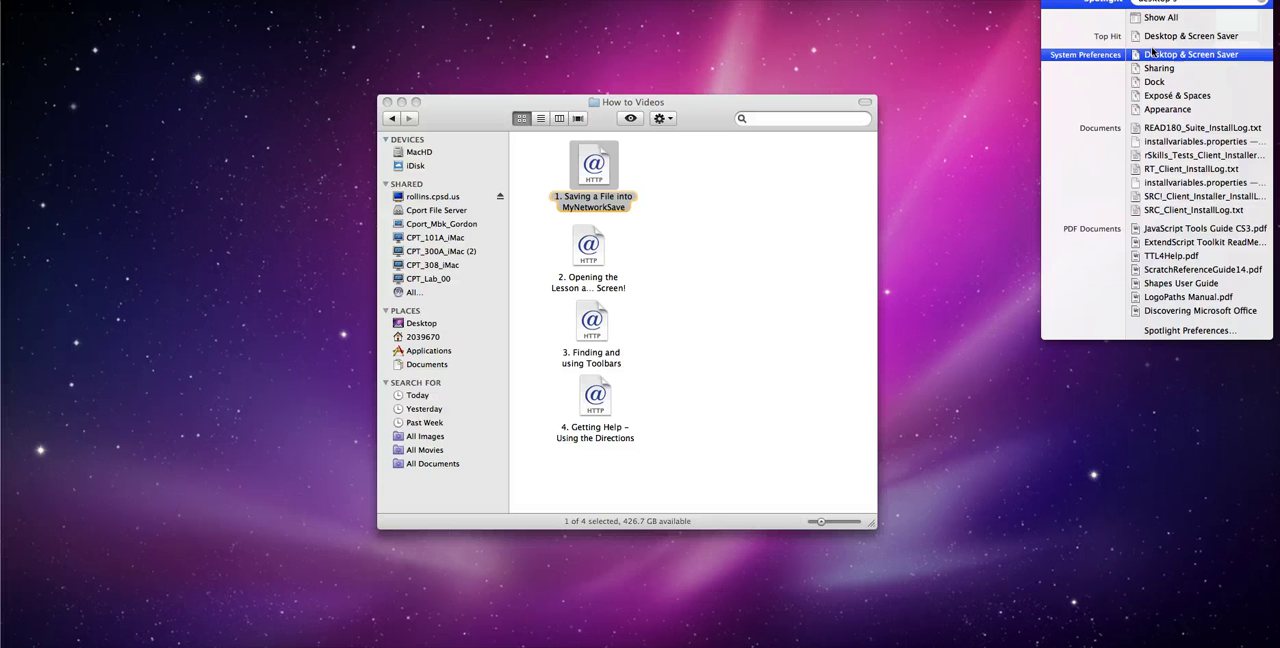
Step: Reopen Desktop & Screen Saver and set The Great Wave from the Art collection as wallpaper
{"action": "left_click", "coordinate": [1152, 57]}
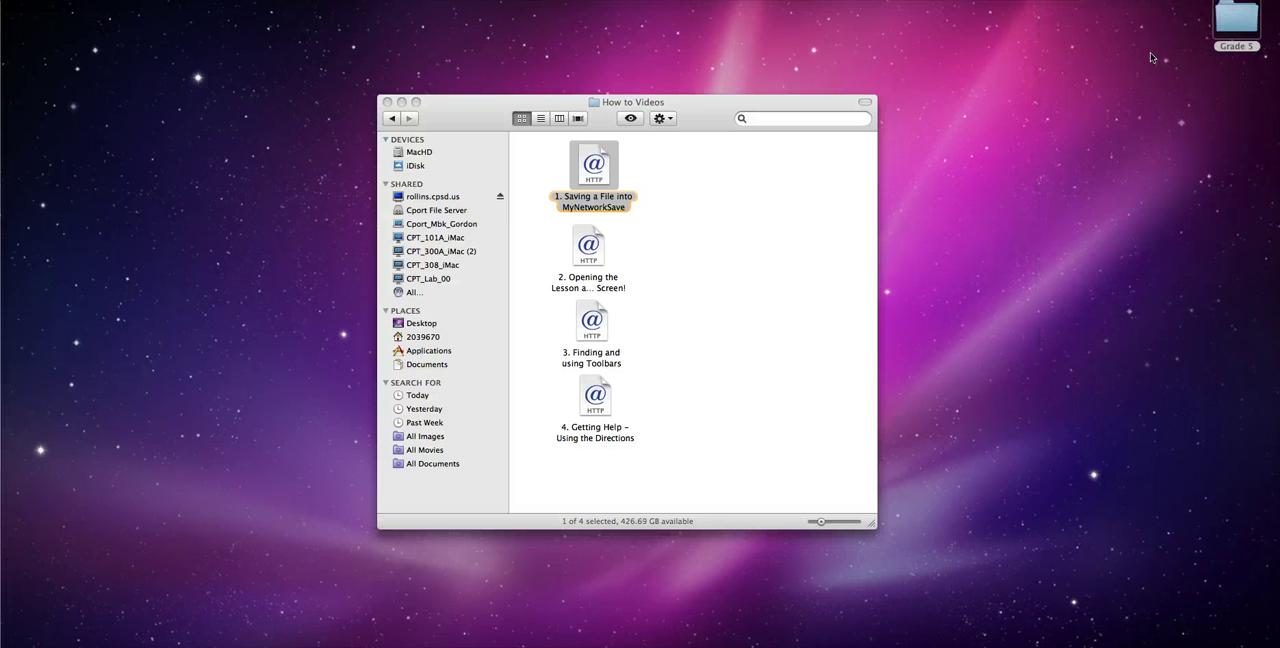
{"action": "mouse_move", "coordinate": [925, 290]}
{"action": "left_mouse_down"}
{"action": "mouse_move", "coordinate": [912, 186]}
{"action": "mouse_move", "coordinate": [807, 160]}
{"action": "left_mouse_up"}
{"action": "left_click", "coordinate": [675, 299]}
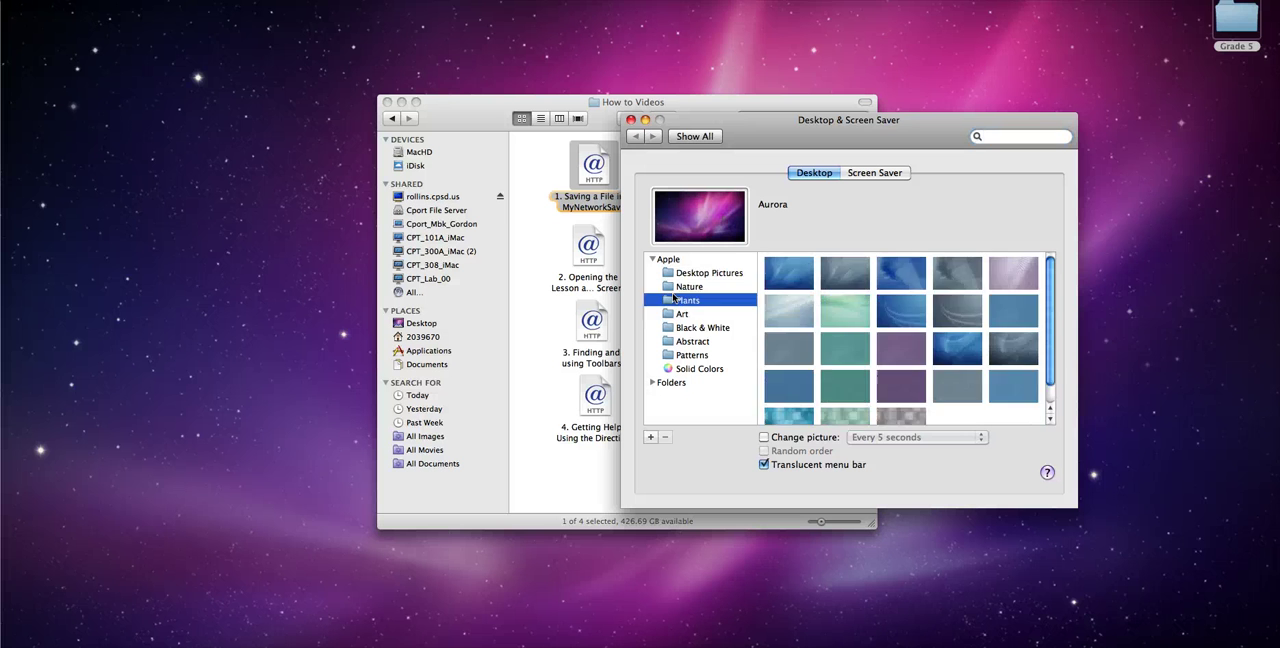
{"action": "left_click", "coordinate": [682, 314]}
{"action": "left_click", "coordinate": [685, 314]}
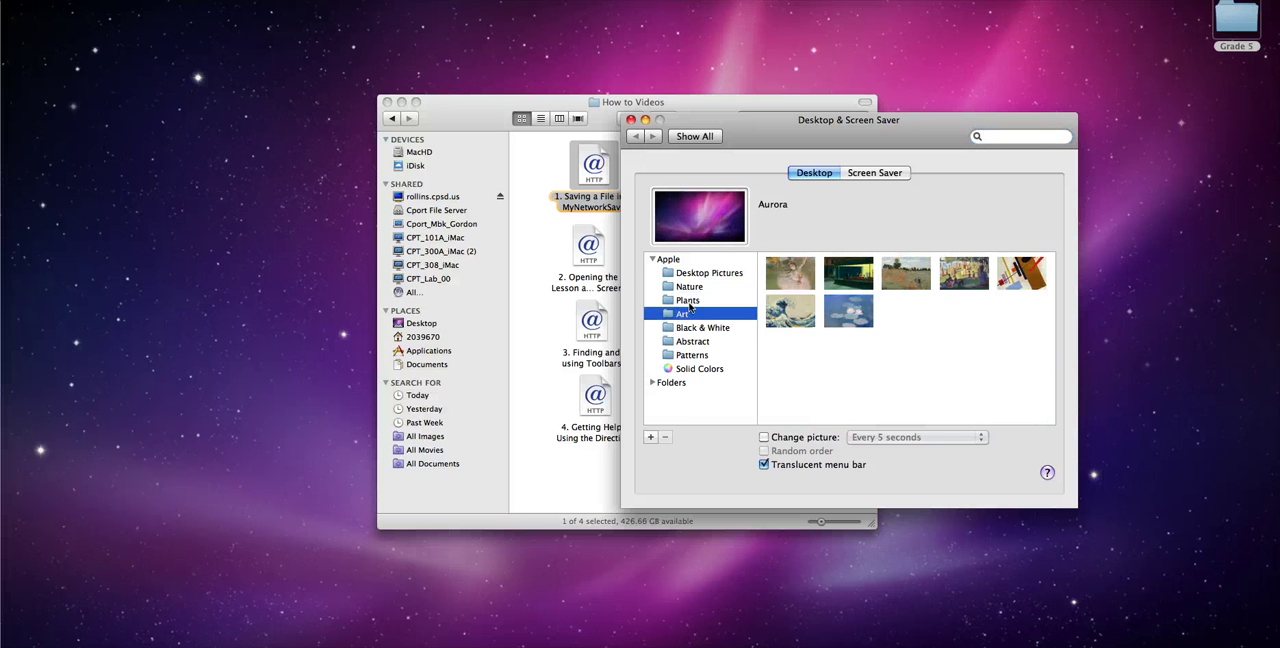
{"action": "left_click", "coordinate": [689, 303]}
{"action": "left_click", "coordinate": [681, 316]}
{"action": "left_click", "coordinate": [808, 316]}
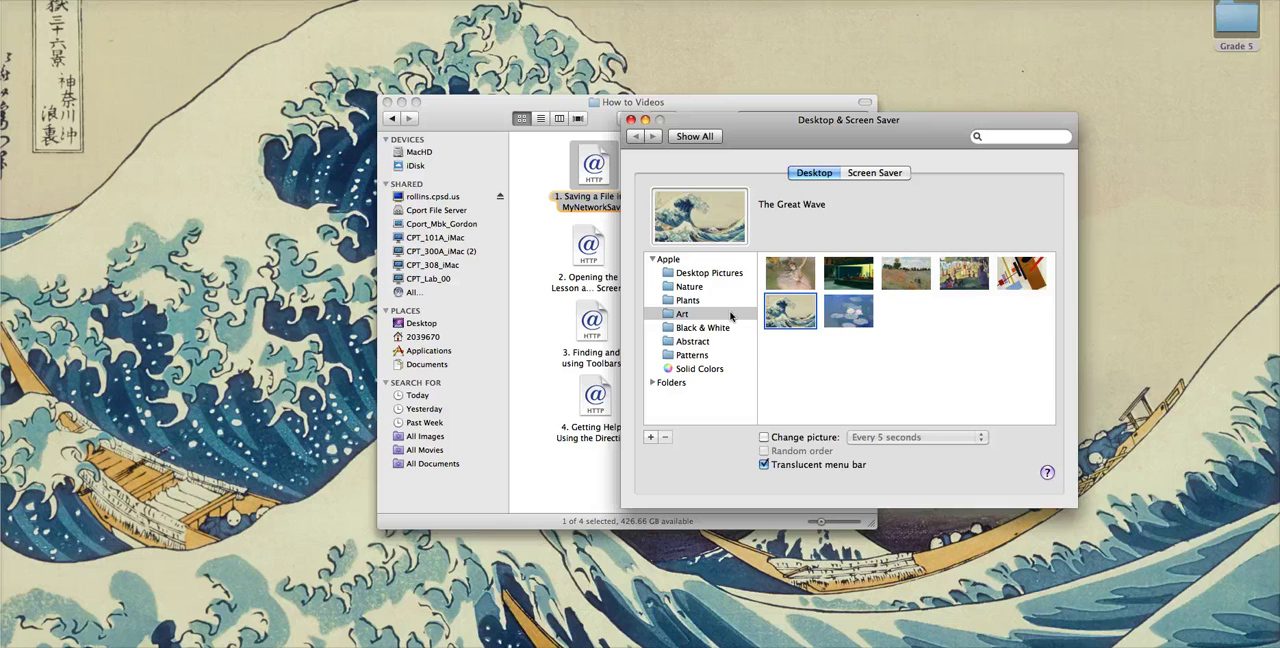
Step: Try Earth, then set Snow Leopard from the Nature collection as wallpaper
{"action": "left_click", "coordinate": [670, 289]}
{"action": "left_click", "coordinate": [808, 318]}
{"action": "left_click", "coordinate": [964, 376]}
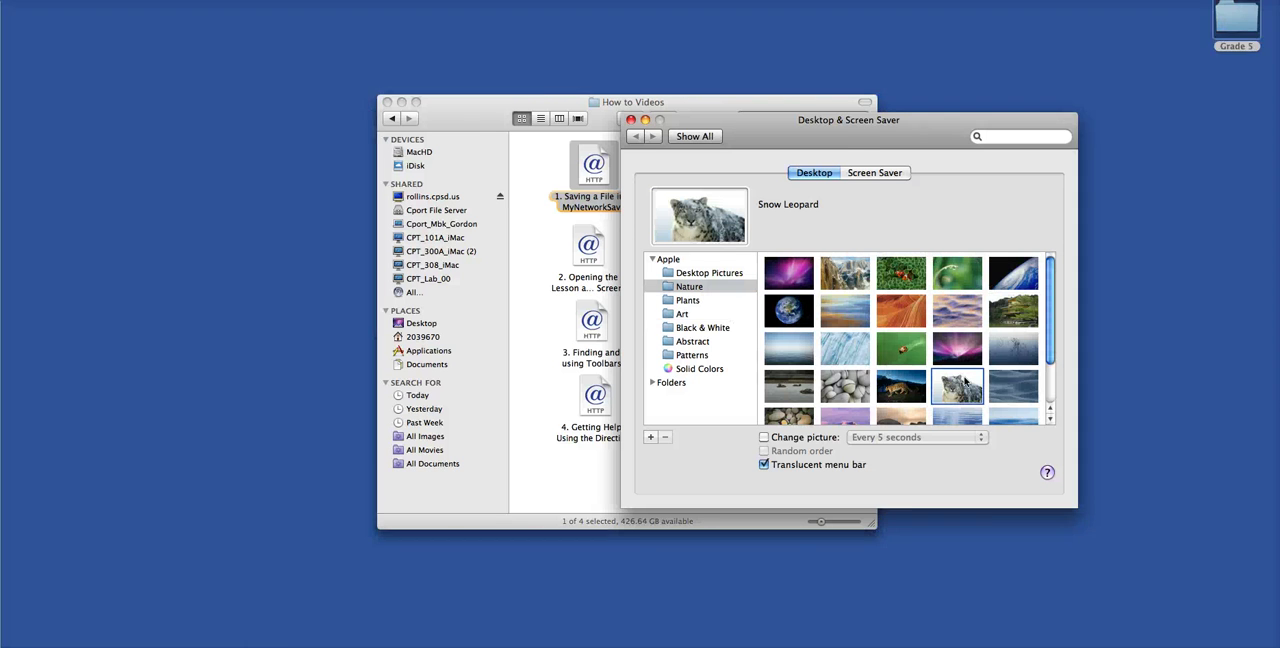
Step: Return to the wallpaper settings and set the desktop back to Aurora
{"action": "left_click_drag", "start_coordinate": [766, 130], "coordinate": [956, 204]}
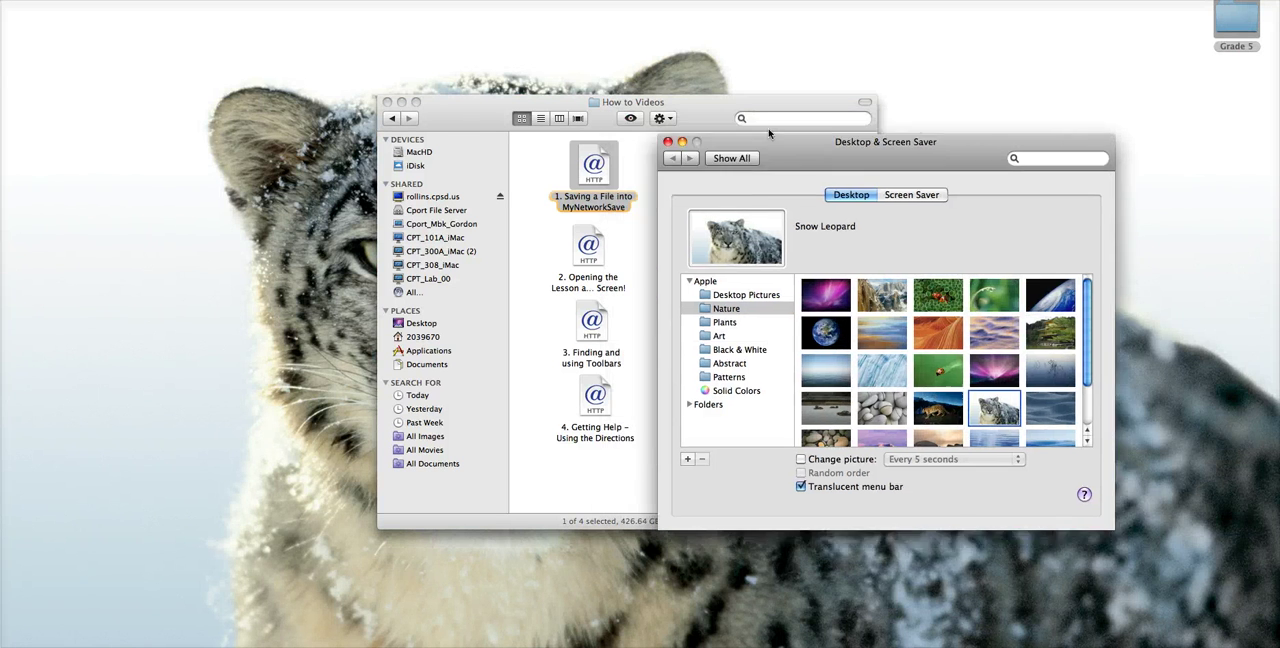
{"action": "mouse_move", "coordinate": [759, 111]}
{"action": "left_mouse_down"}
{"action": "mouse_move", "coordinate": [1022, 148]}
{"action": "mouse_move", "coordinate": [829, 131]}
{"action": "left_mouse_up"}
{"action": "left_click", "coordinate": [967, 318]}
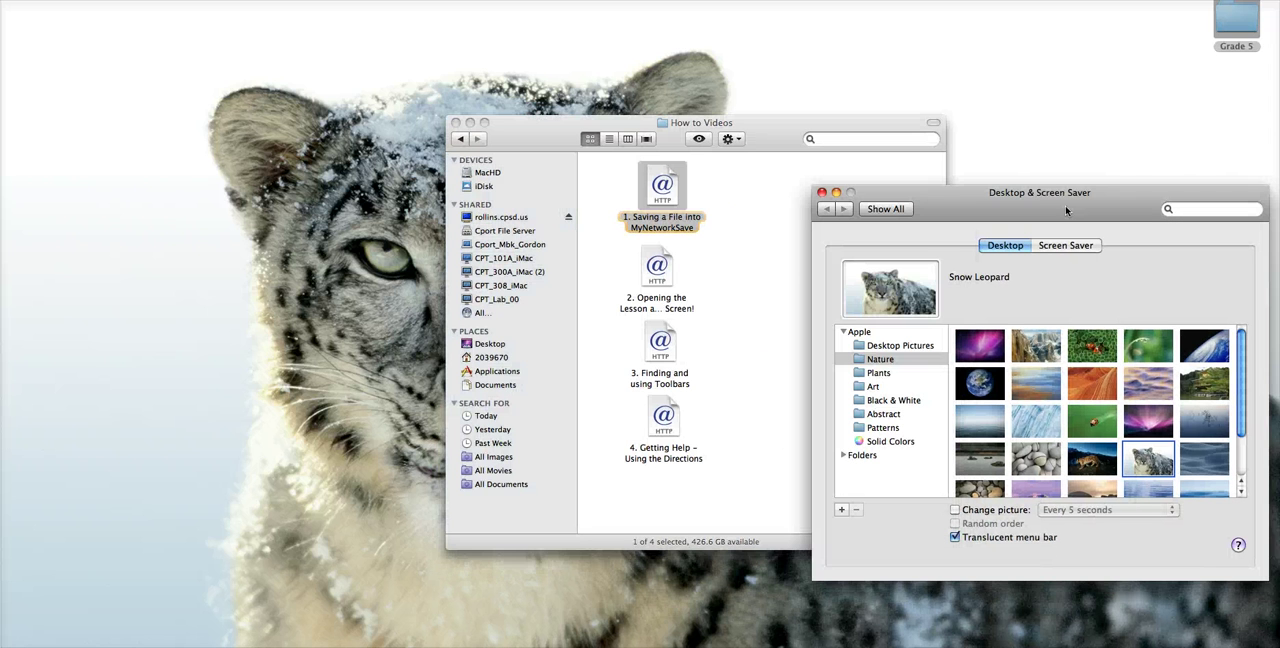
{"action": "left_click", "coordinate": [969, 352]}
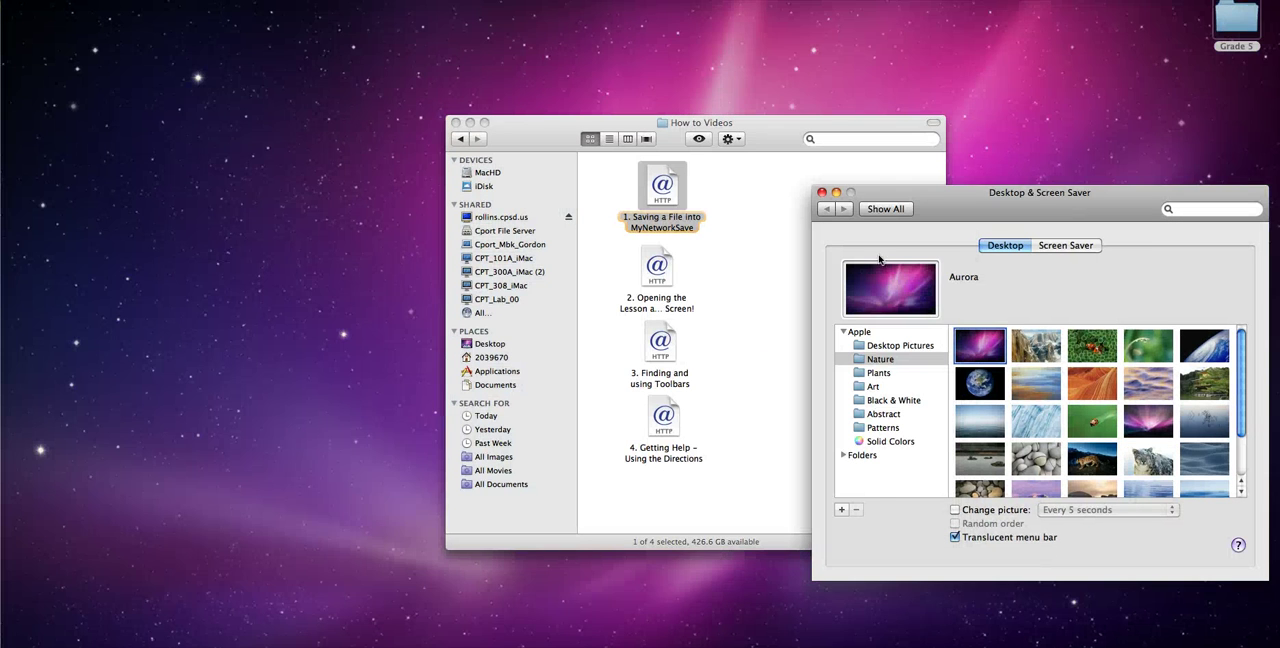
Step: Minimize the Desktop & Screen Saver window and the How to Videos Finder window
{"action": "left_click", "coordinate": [836, 192]}
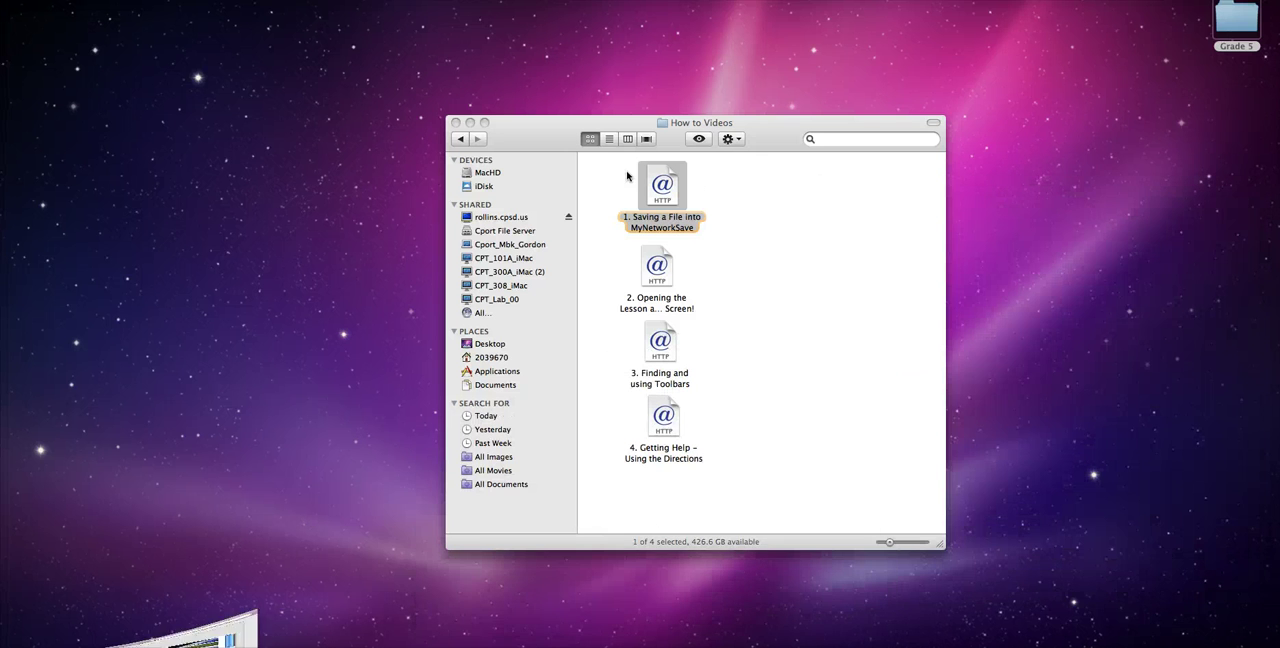
{"action": "left_click", "coordinate": [470, 122]}
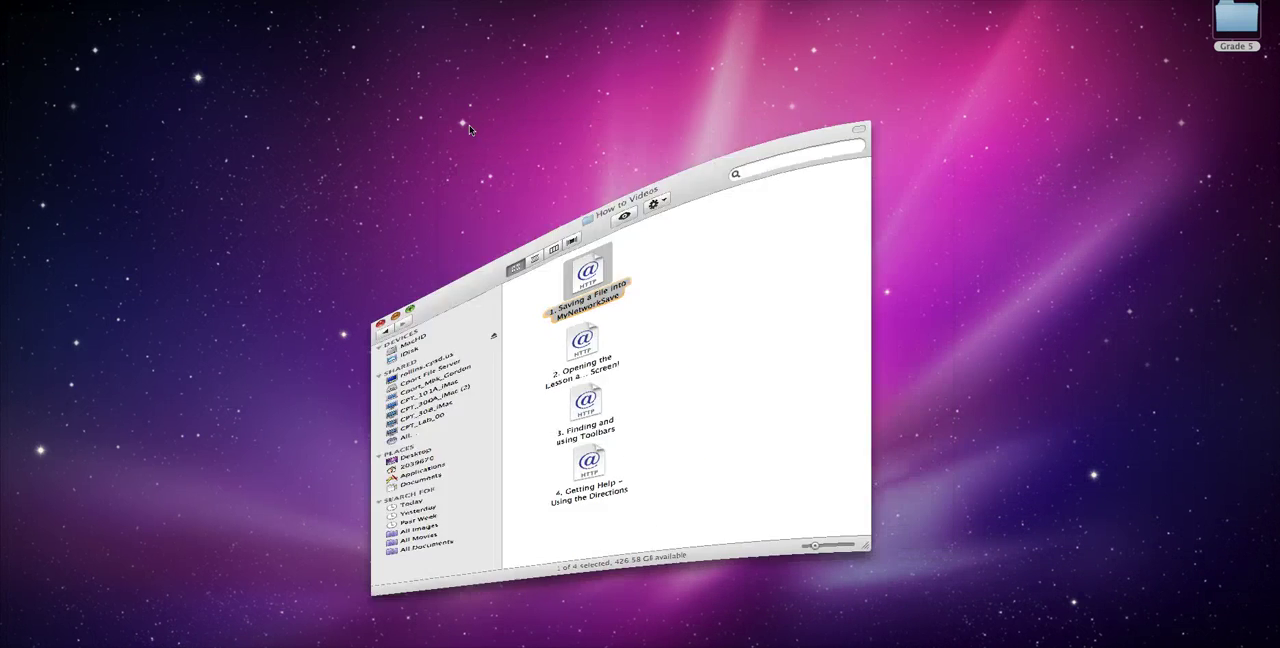